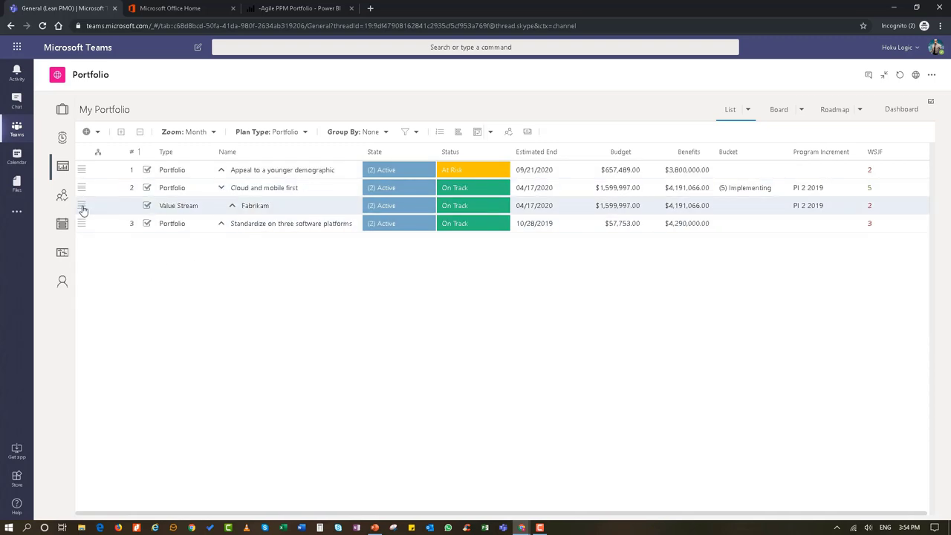
- Open the Fabrikam value stream's Details page and scroll through its General Information
left_click(81, 207)
left_click(103, 321)
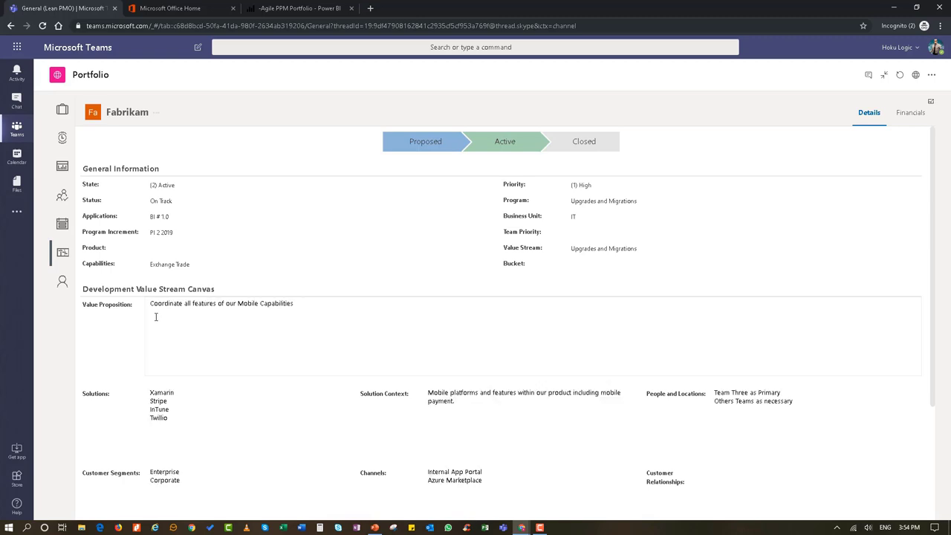
scroll(268, 364, "down", 3)
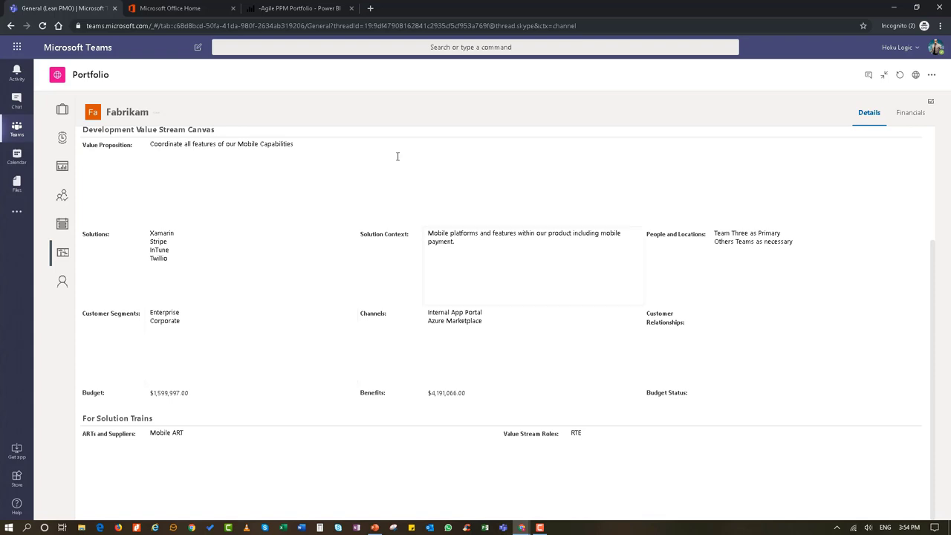
scroll(712, 401, "up", 3)
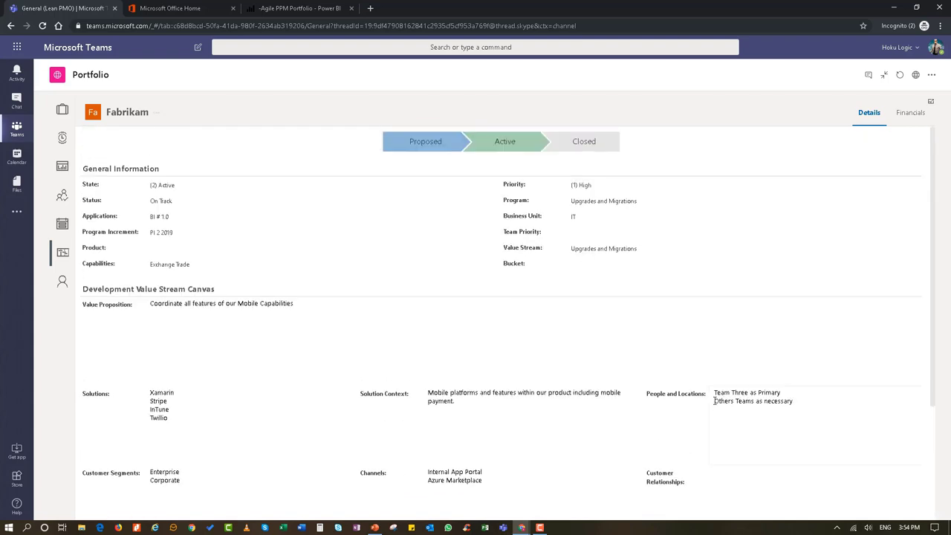
scroll(537, 404, "down", 3)
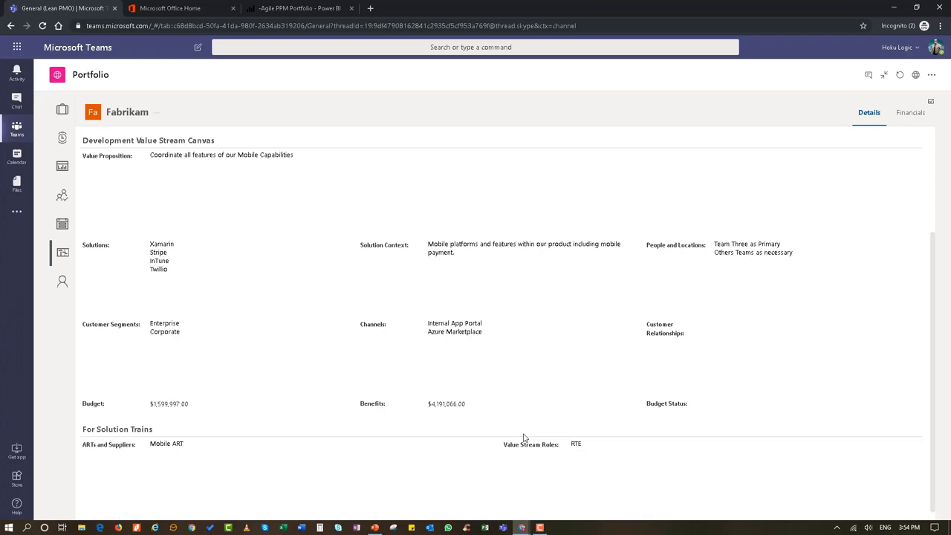
- Scroll down to the ARTs and Suppliers and Value Stream Roles fields and click into each
scroll(524, 437, "down", 1)
left_click(210, 431)
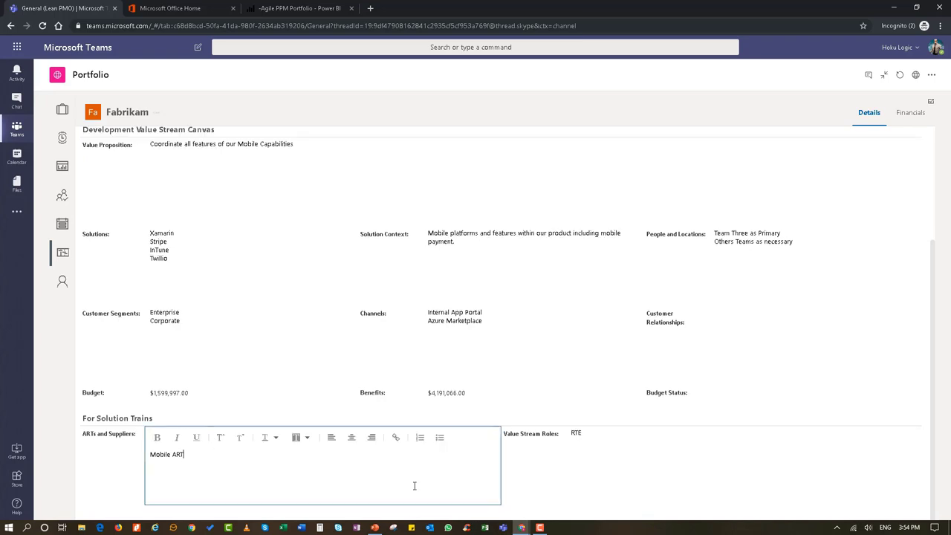
left_click(621, 444)
scroll(275, 309, "up", 3)
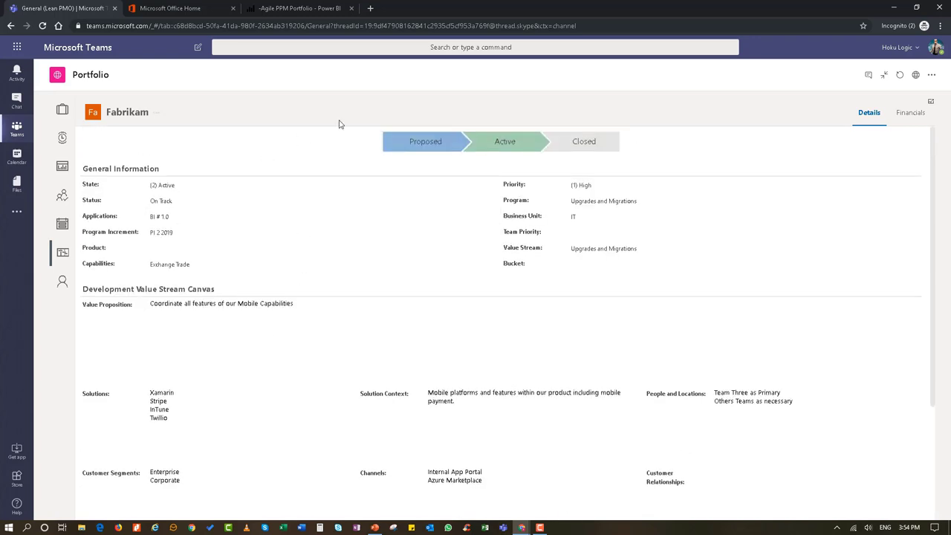
left_click(908, 114)
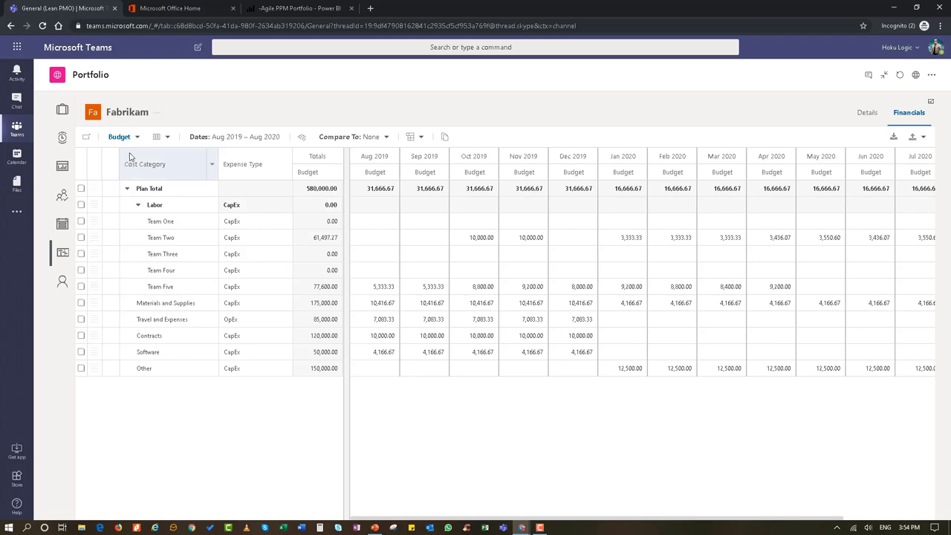
left_click(137, 139)
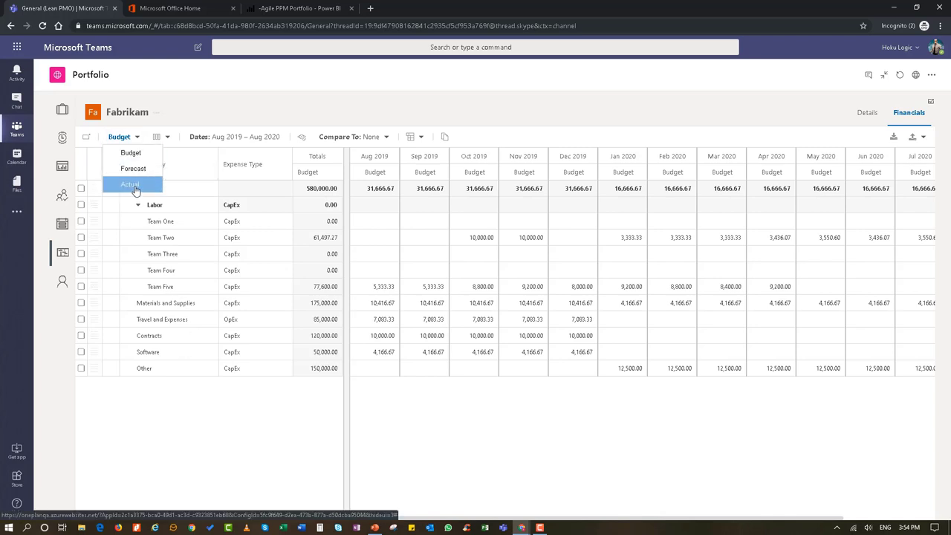
left_click(253, 418)
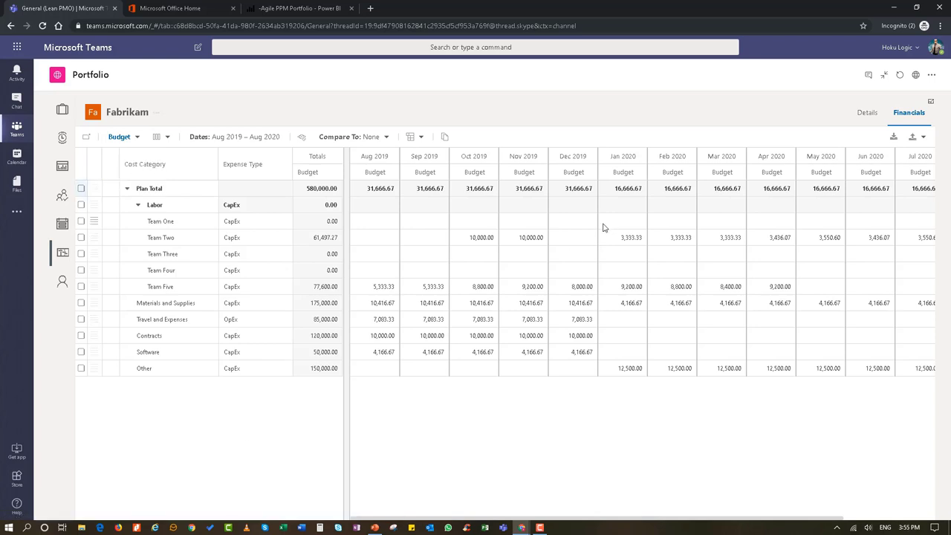
left_click(864, 114)
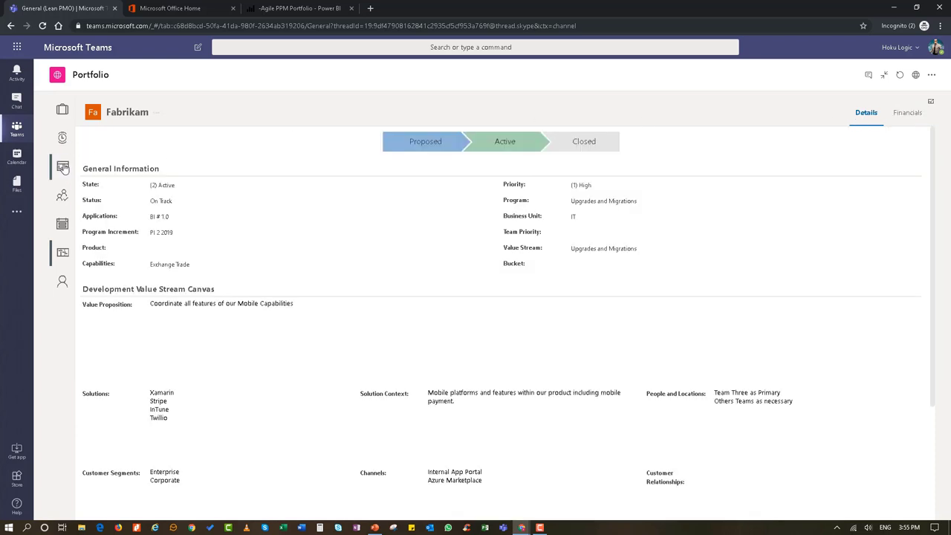
- Return to My Portfolio, expand Cloud and mobile then Fabrikam, and open Support Customers using Mobile's actions
left_click(63, 169)
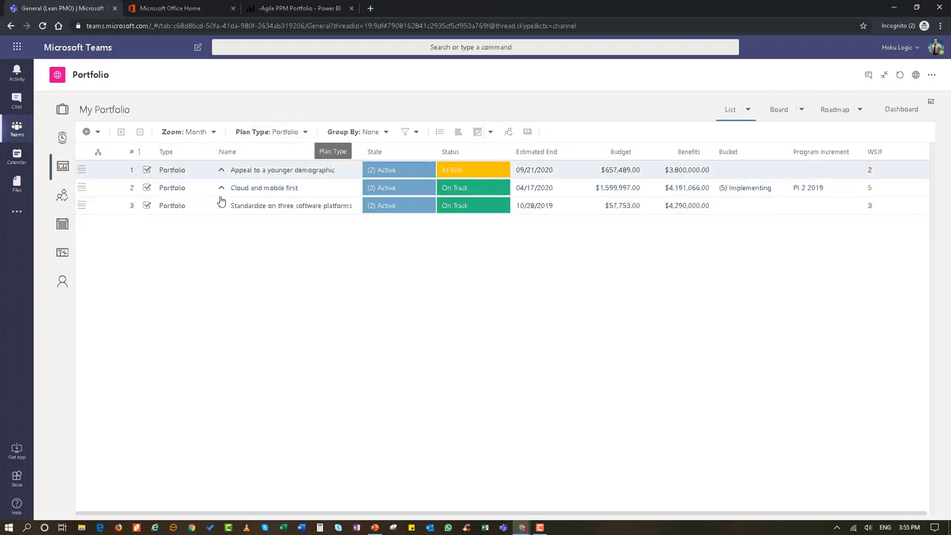
left_click(221, 188)
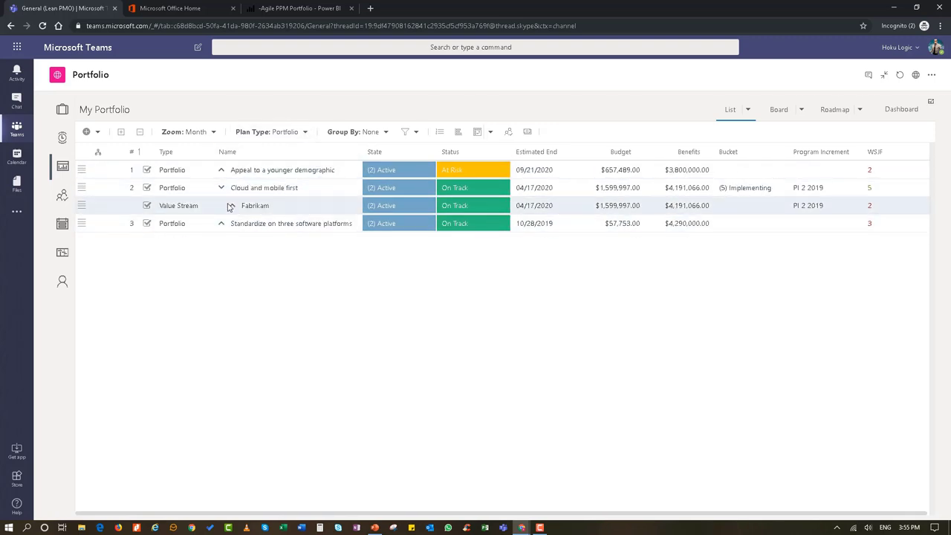
left_click(231, 207)
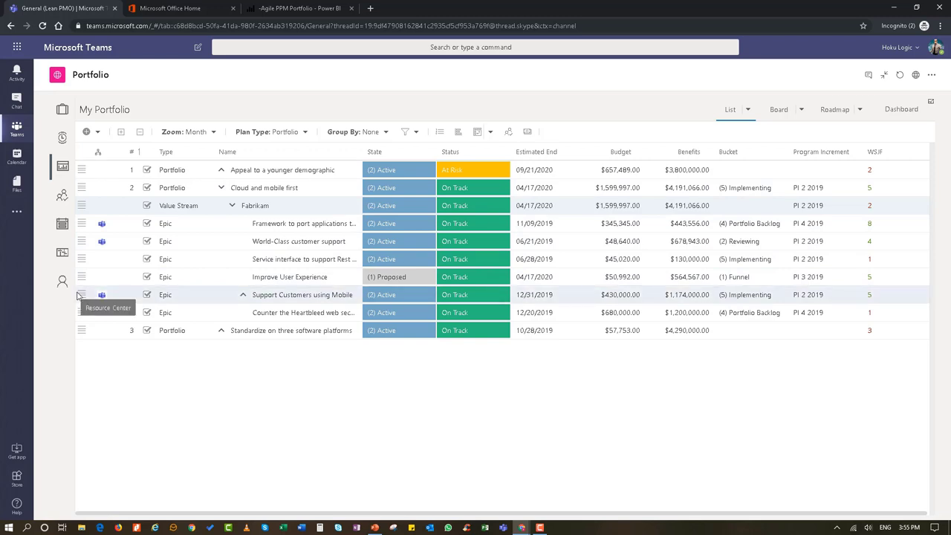
left_click(81, 294)
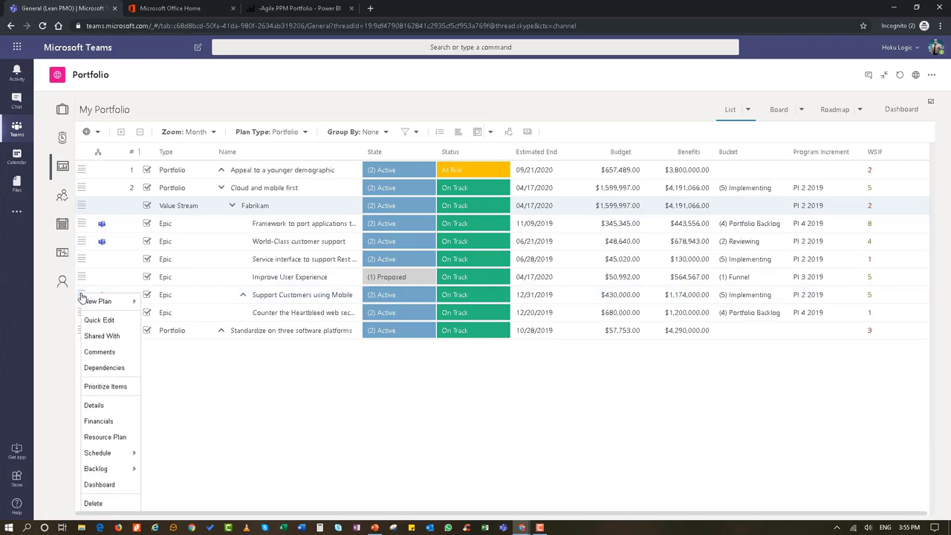
left_click(94, 405)
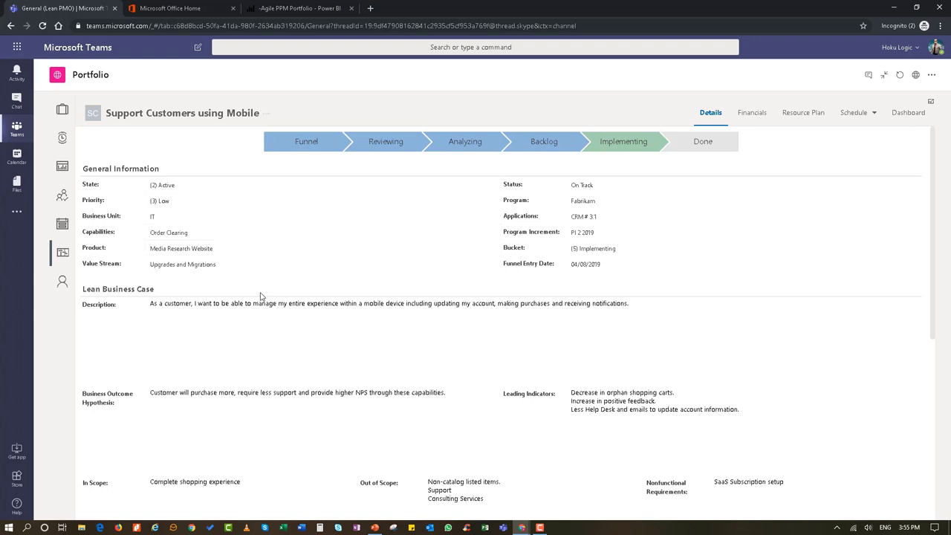
scroll(269, 303, "down", 1)
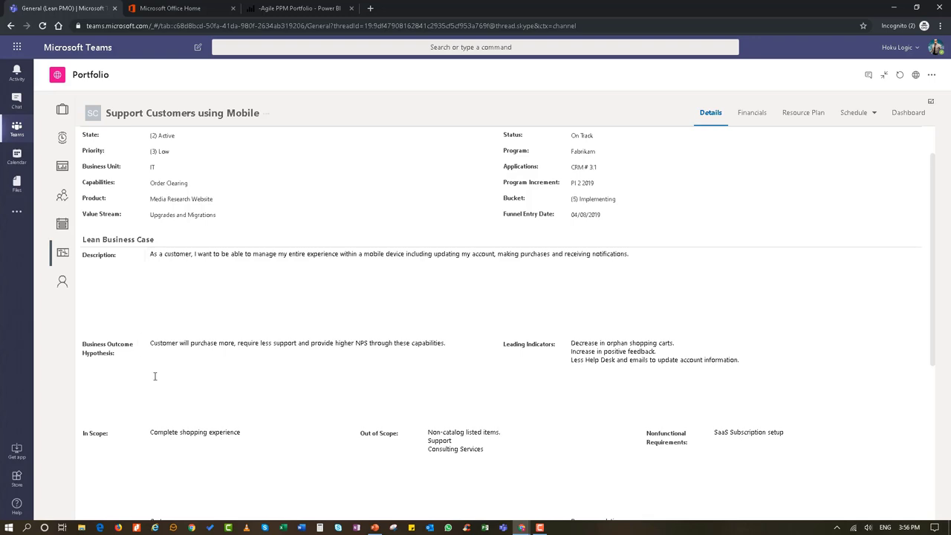
scroll(141, 373, "down", 1)
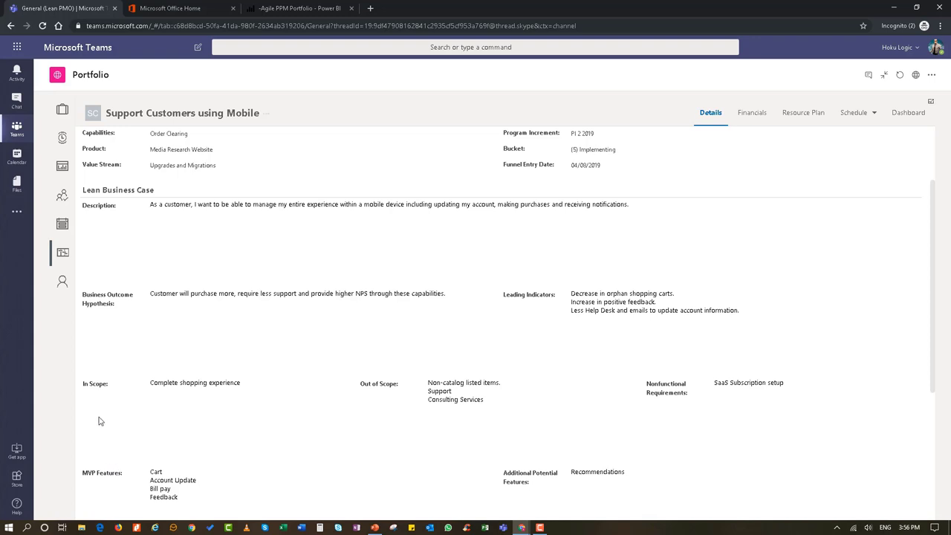
scroll(99, 422, "down", 5)
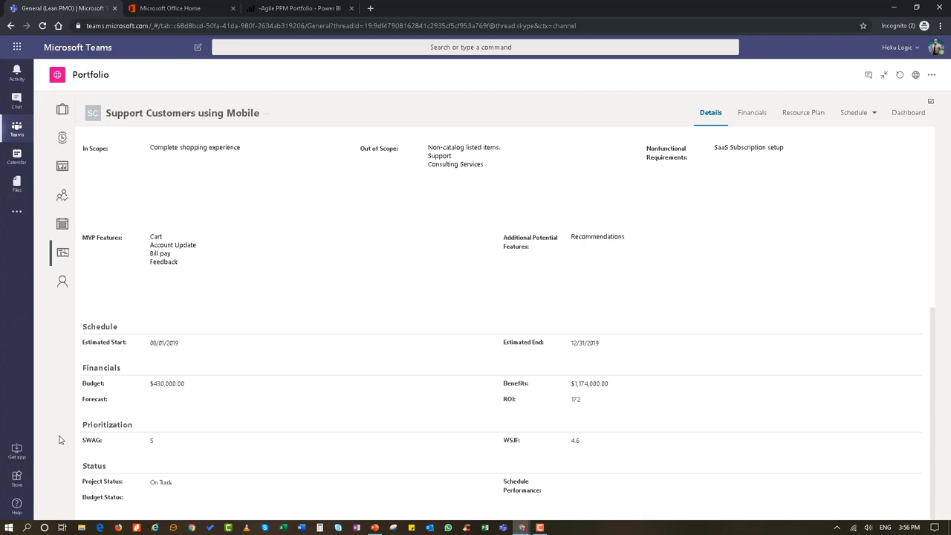
scroll(206, 375, "up", 5)
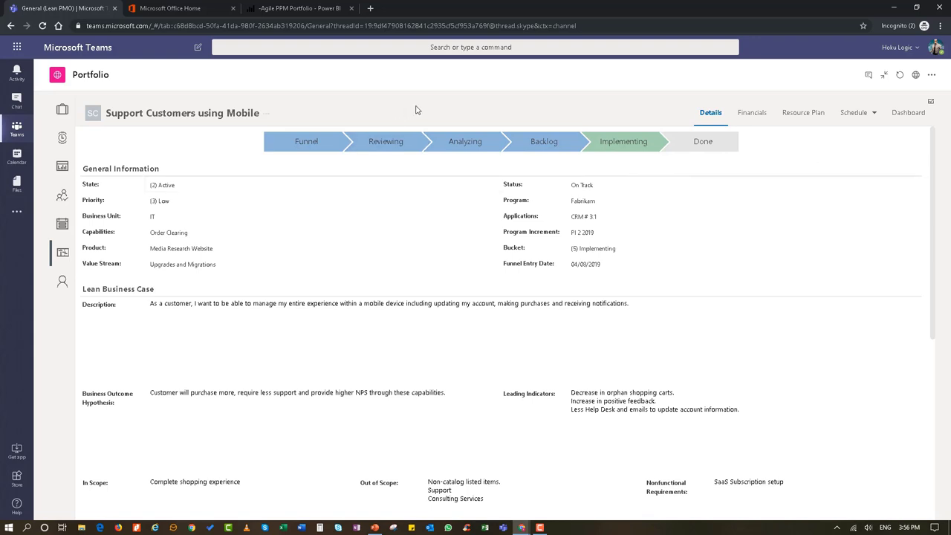
- Review the epic's Financials and Resource Plan tabs, then return to the My Portfolio list
left_click(759, 117)
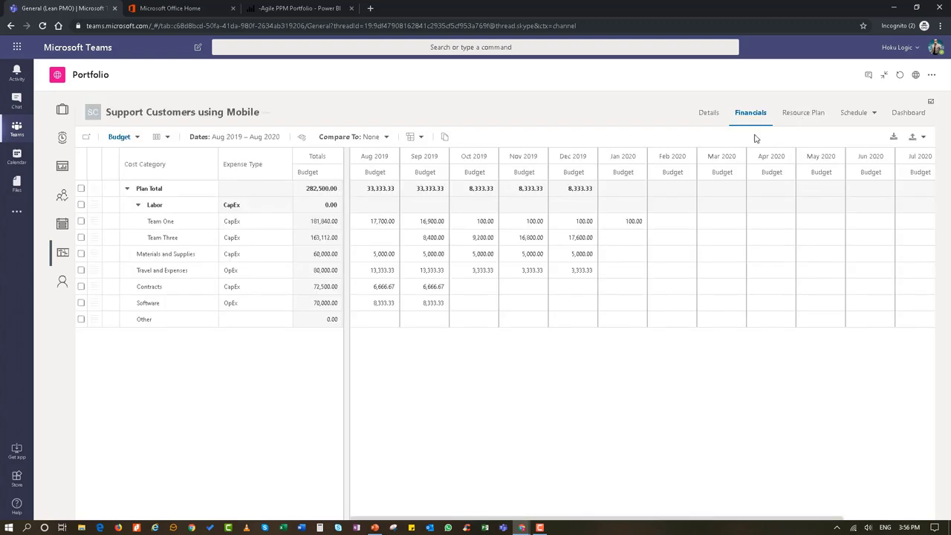
left_click(805, 114)
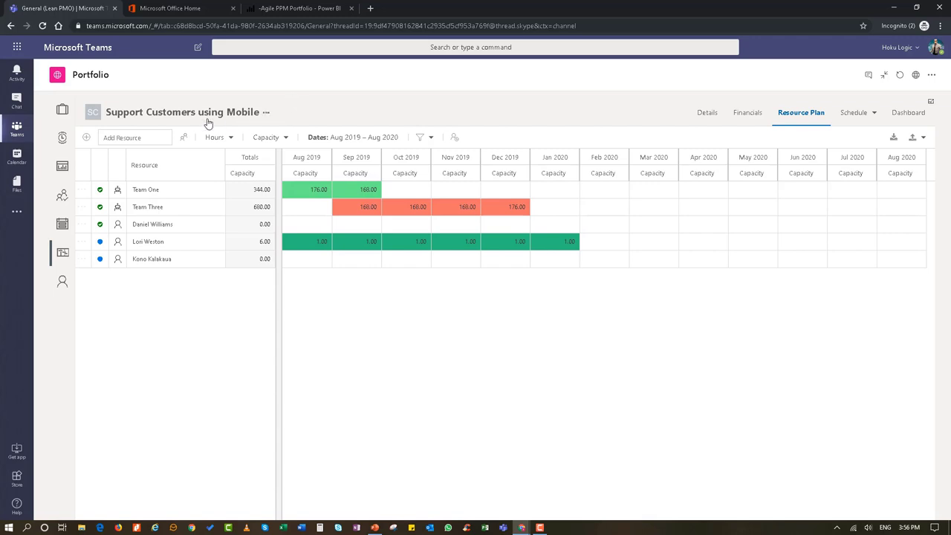
left_click(60, 170)
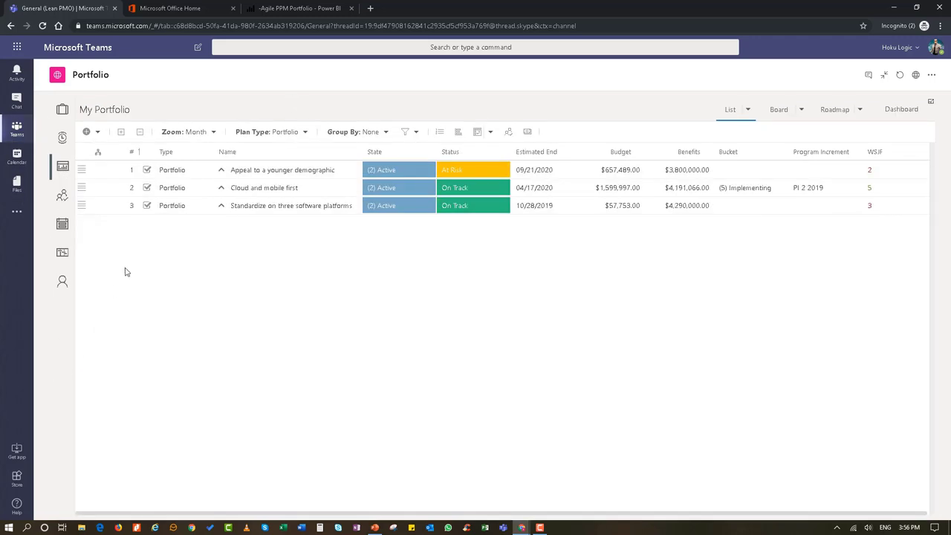
- Try the Plan Type filter as Epic, Feature and Portfolio, finally settling on Epic
left_click(304, 133)
left_click(281, 184)
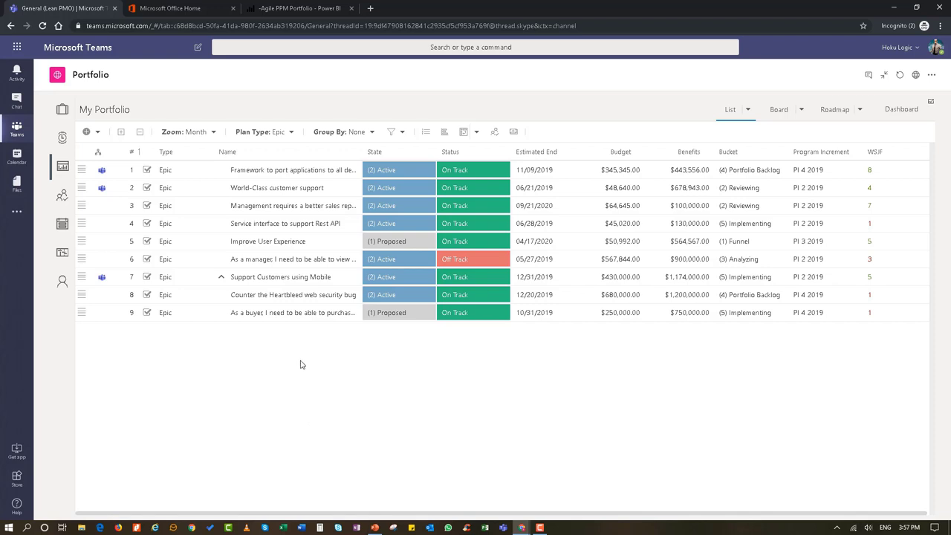
left_click(291, 133)
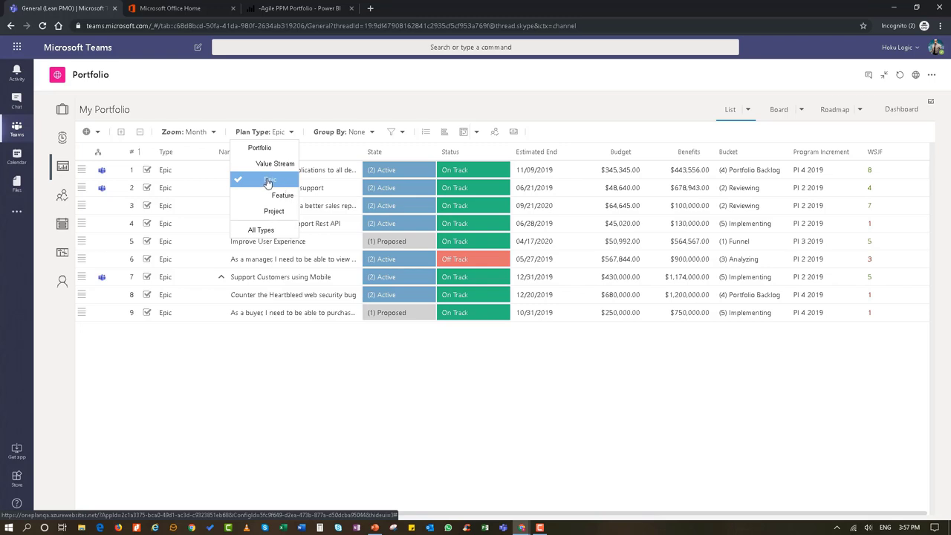
left_click(282, 195)
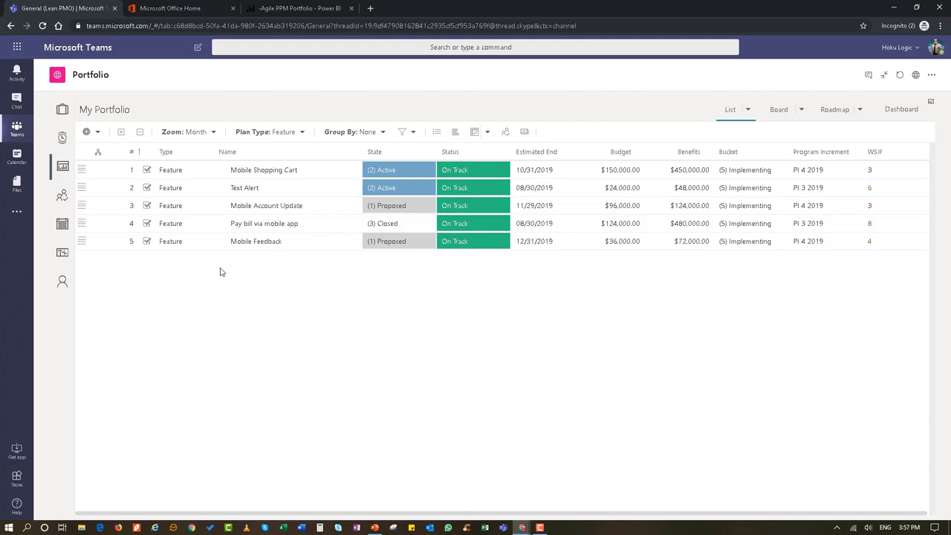
left_click(303, 133)
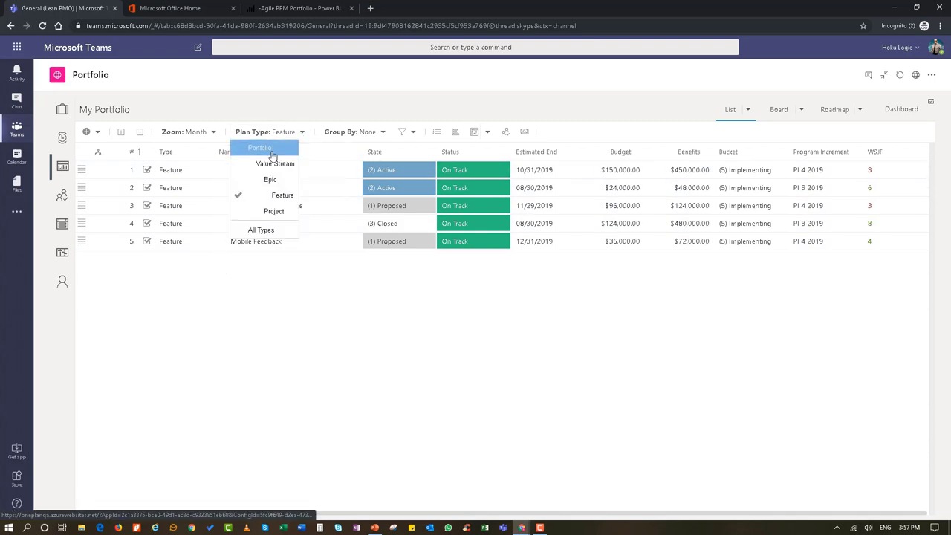
left_click(272, 152)
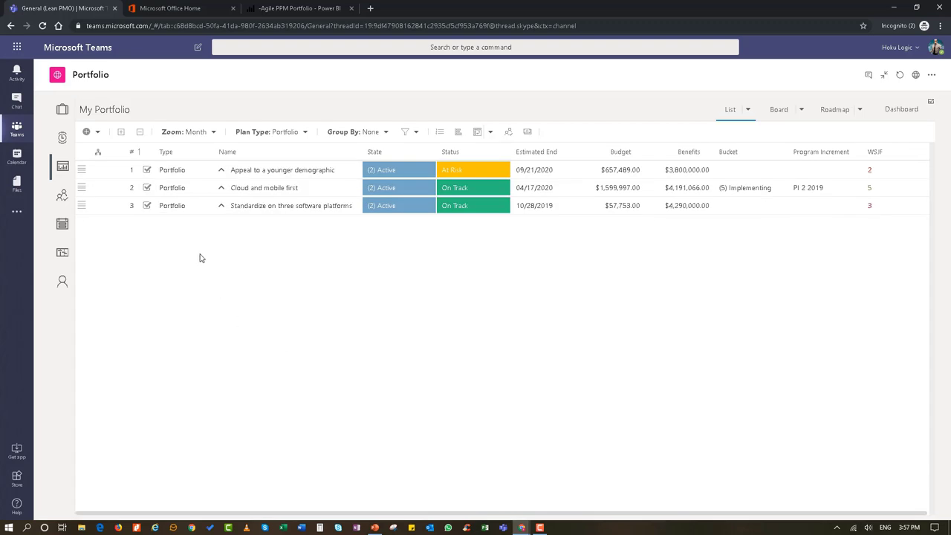
left_click(305, 134)
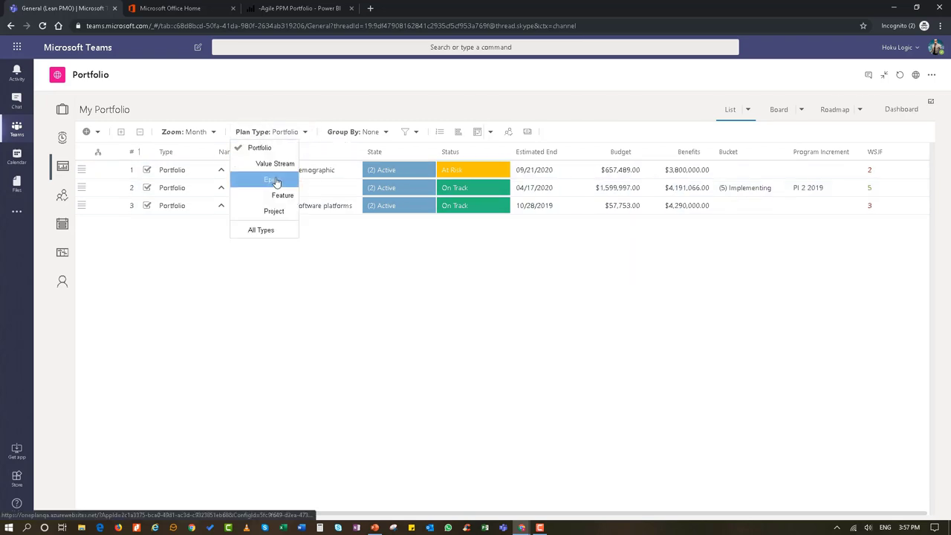
left_click(274, 179)
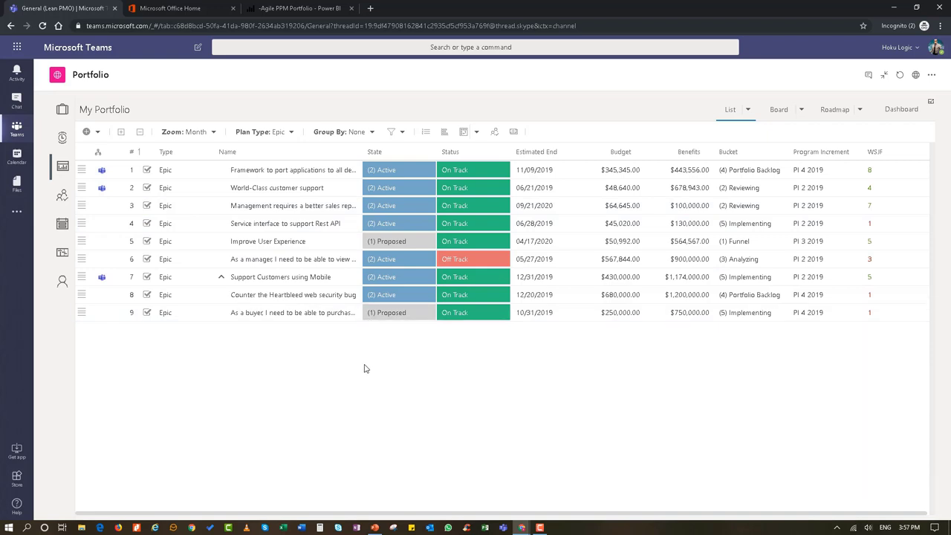
- Turn on Prioritize, check the WSJF column menu, and drag Support Customers using Mobile from seventh to fourth
left_click(425, 133)
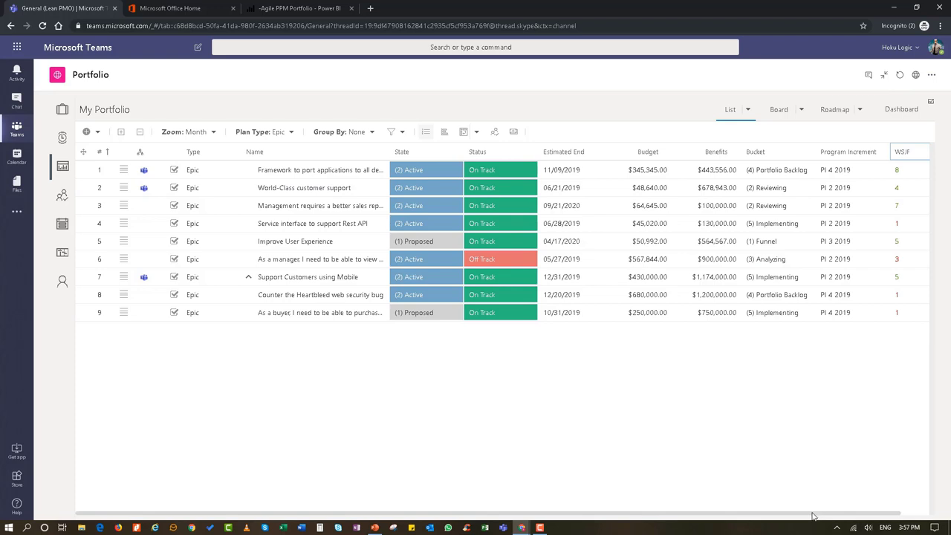
left_click_drag(813, 513, 856, 515)
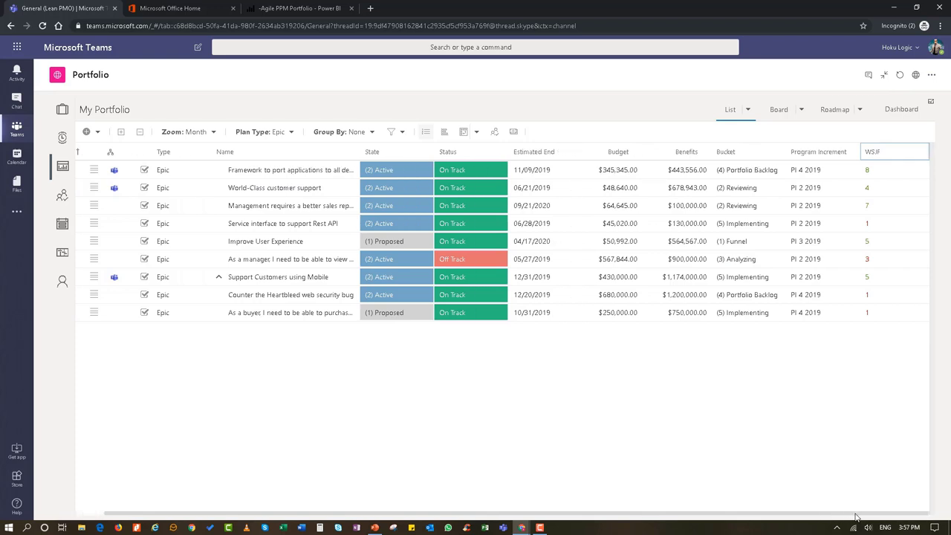
left_click(923, 151)
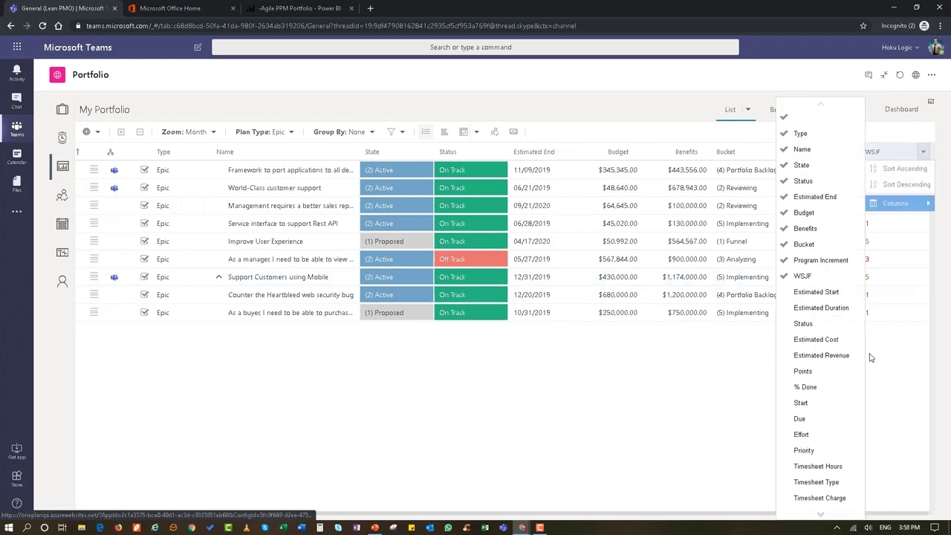
left_click(713, 374)
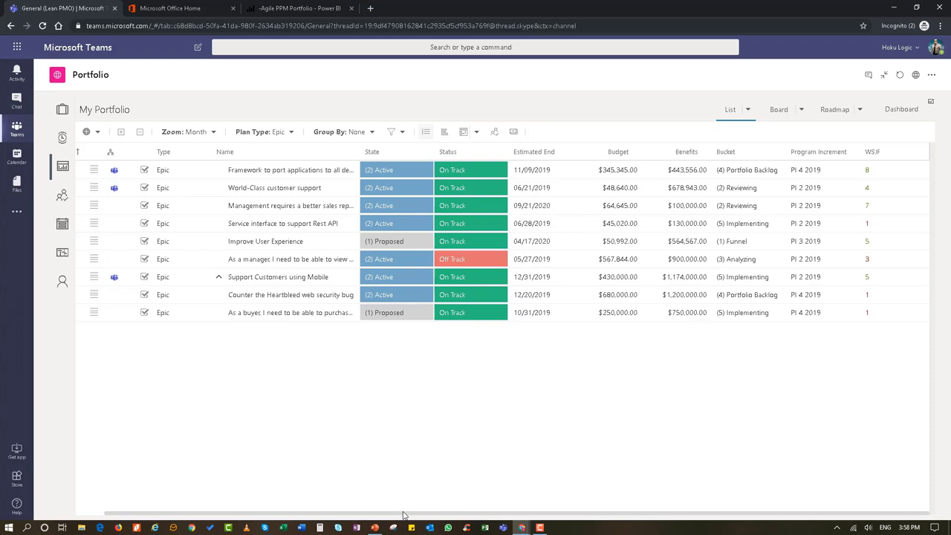
left_click_drag(403, 515, 358, 523)
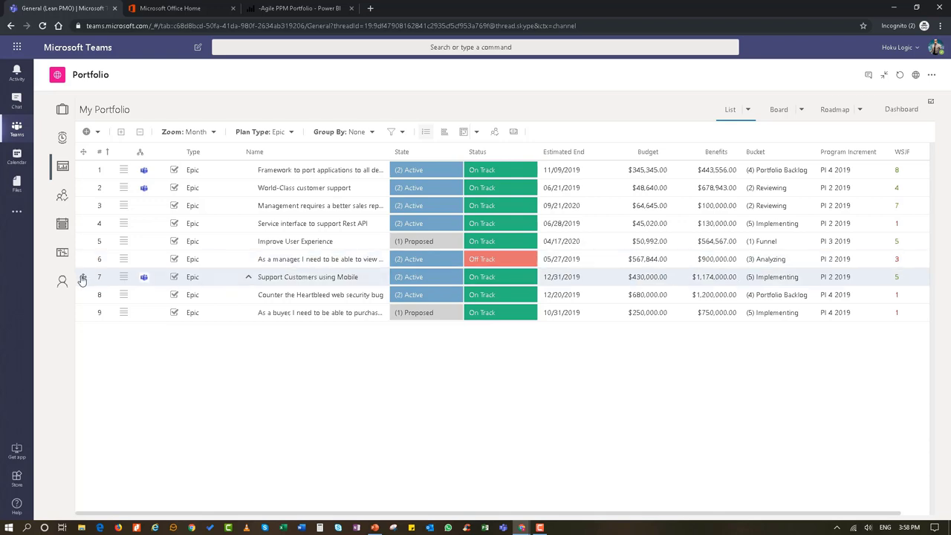
left_click_drag(83, 279, 85, 223)
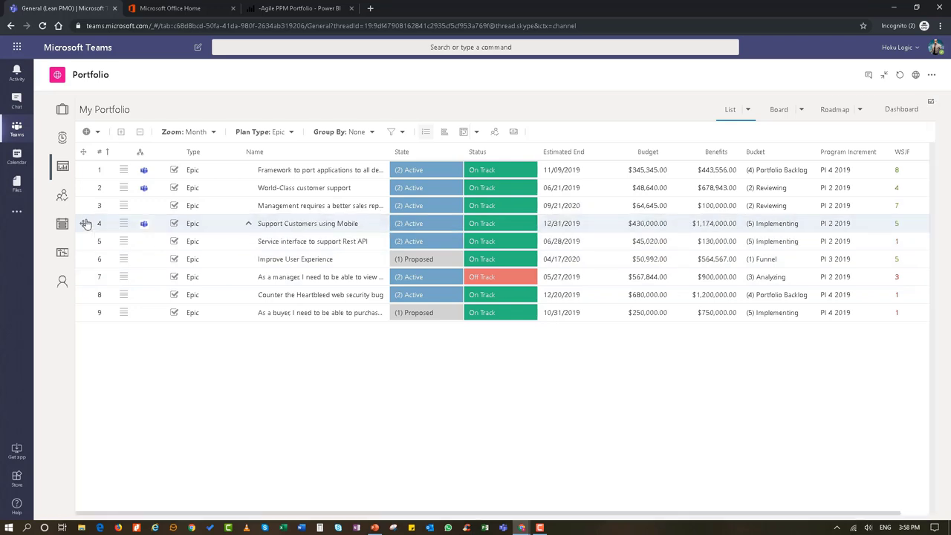